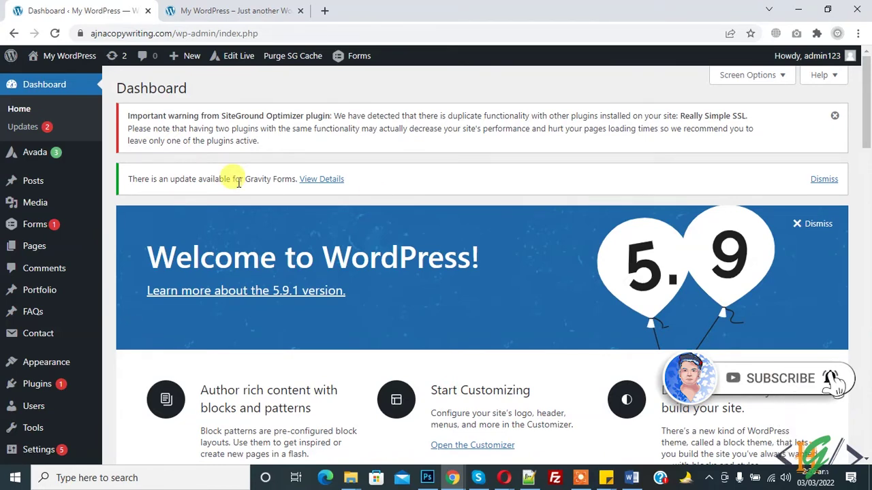
Look over the example paragraph on the site's front page, and return to the admin dashboard
left_click(224, 10)
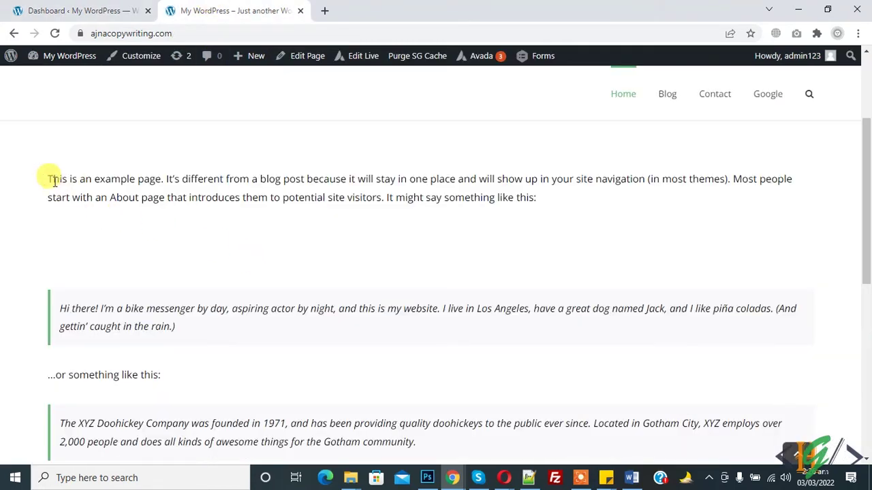
left_click(94, 10)
left_click(214, 10)
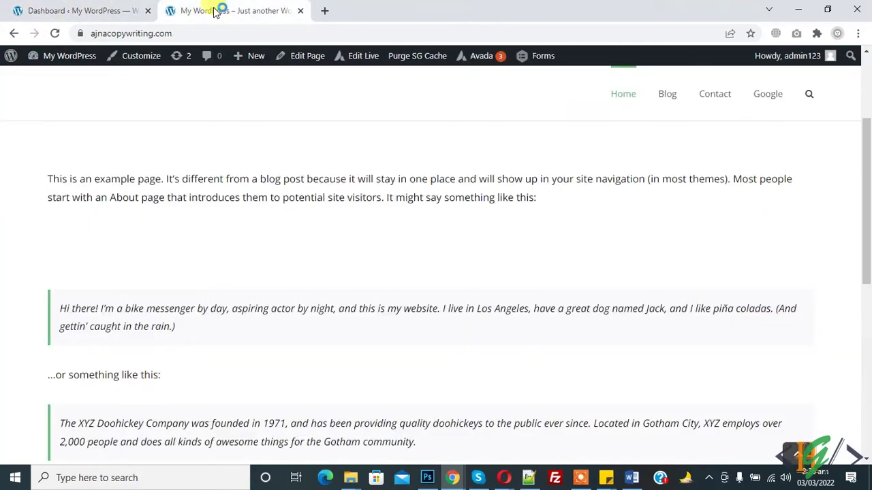
triple_click(169, 181)
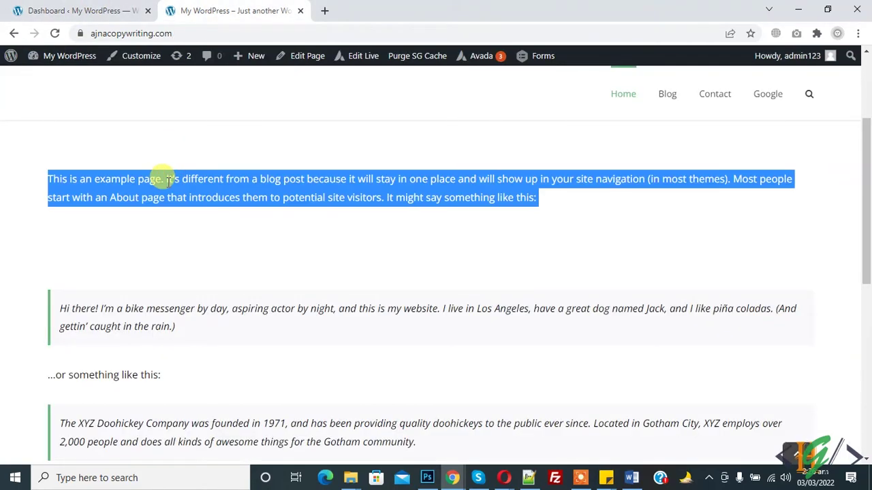
left_click(109, 10)
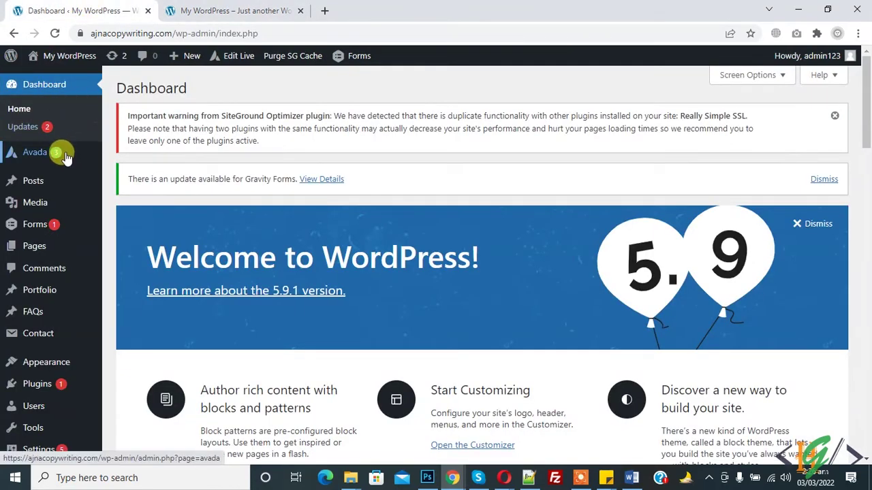
Open the Custom Fonts section of the Typography settings in Avada's global options
mouse_move(81, 152)
left_click(128, 173)
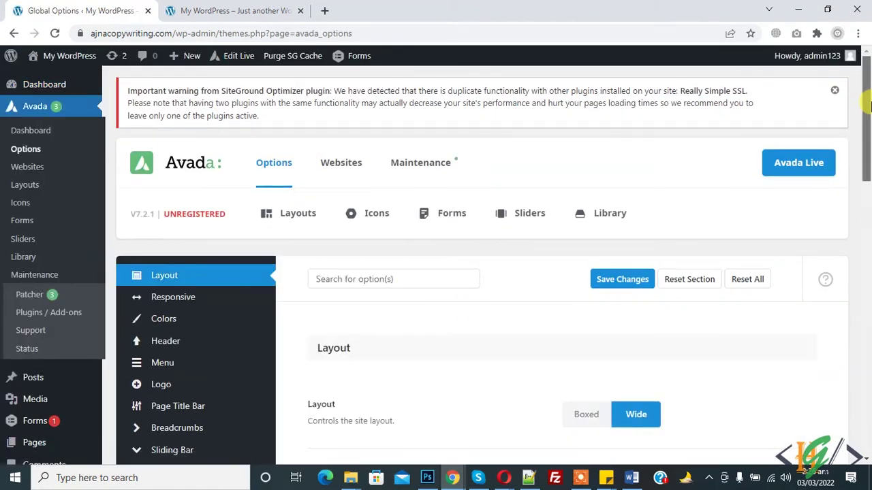
left_click_drag(870, 102, 870, 179)
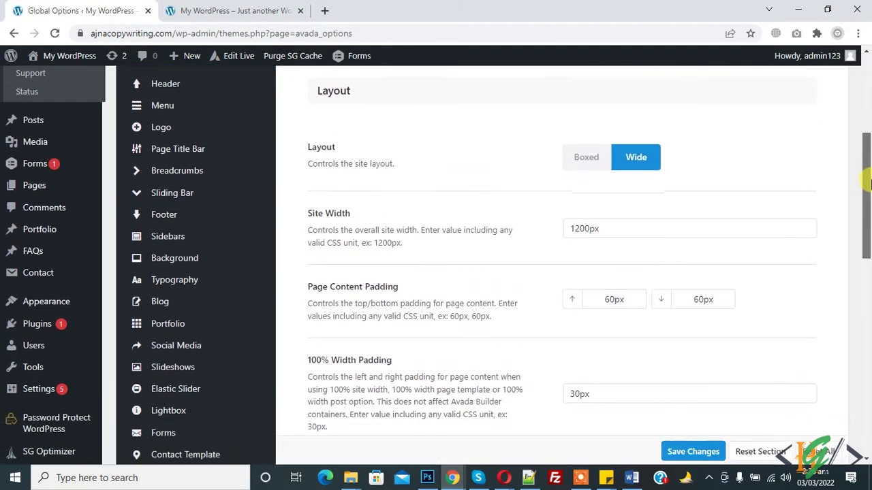
mouse_move(223, 302)
mouse_move(203, 291)
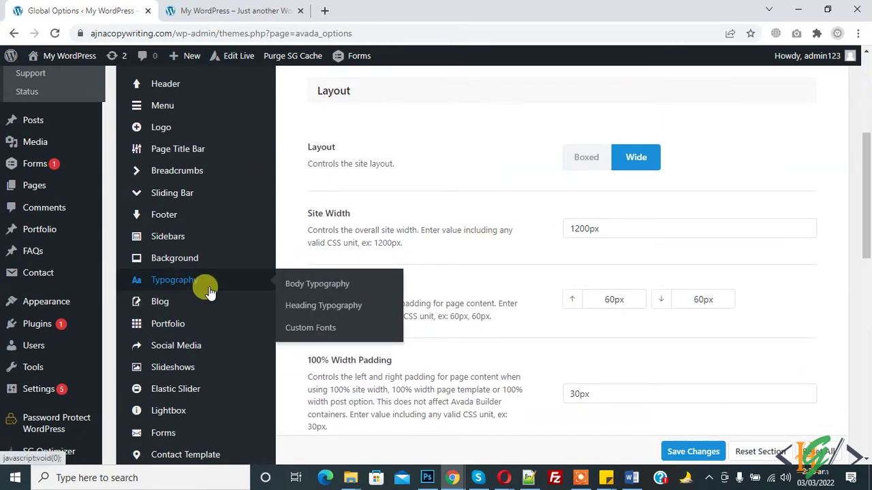
left_click(311, 328)
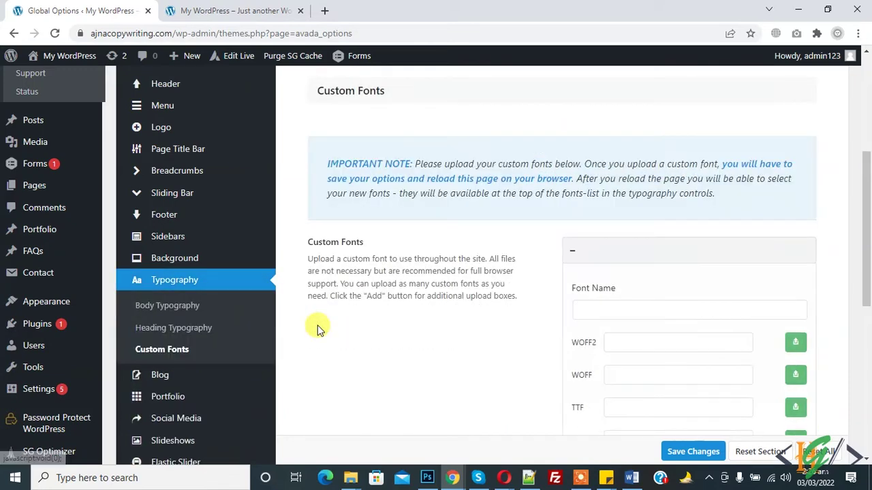
Try to upload DiamondSignature-Regular.ttf as the custom font's TTF file, and close the media library
left_click_drag(866, 185, 869, 225)
left_click(586, 223)
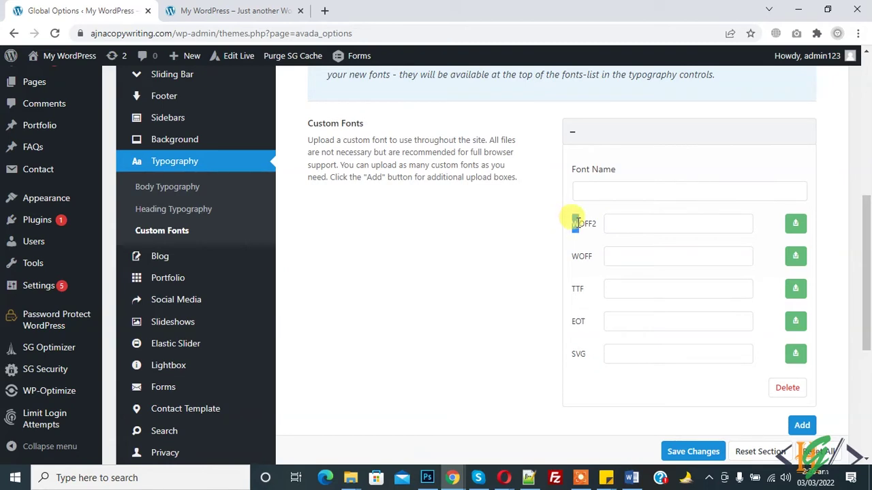
left_click_drag(589, 224, 596, 225)
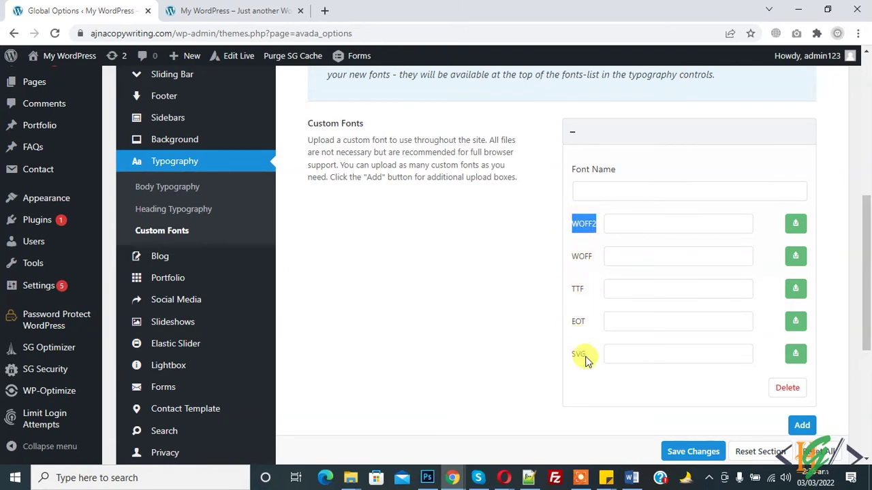
left_click(664, 260)
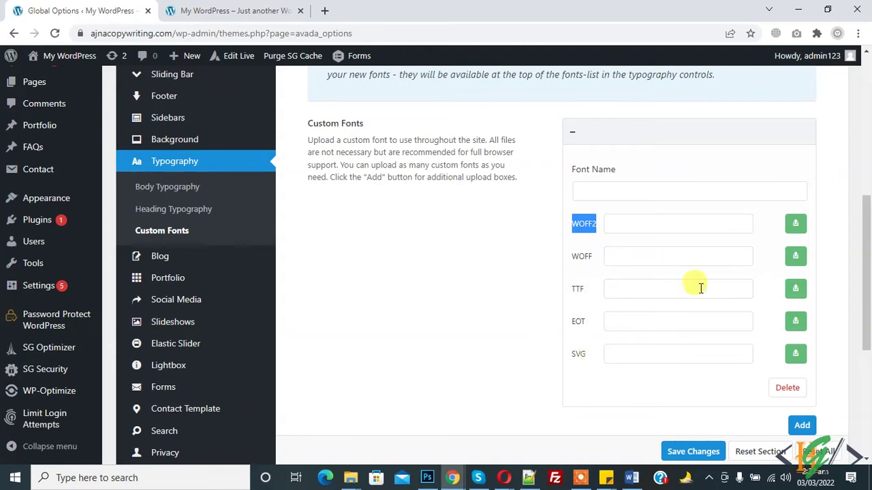
left_click(794, 291)
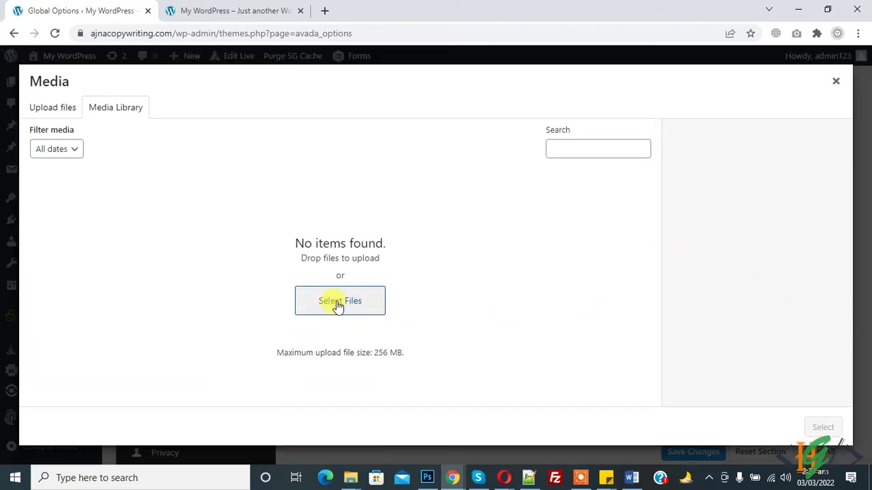
left_click(336, 304)
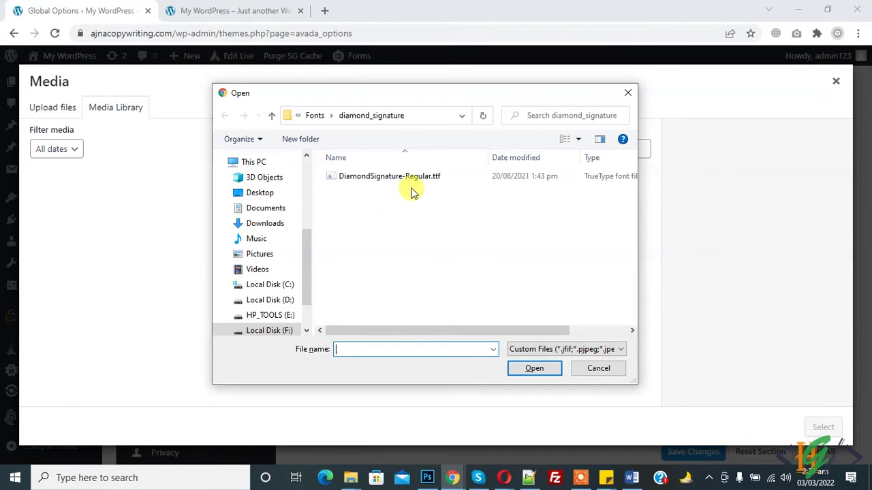
double_click(435, 182)
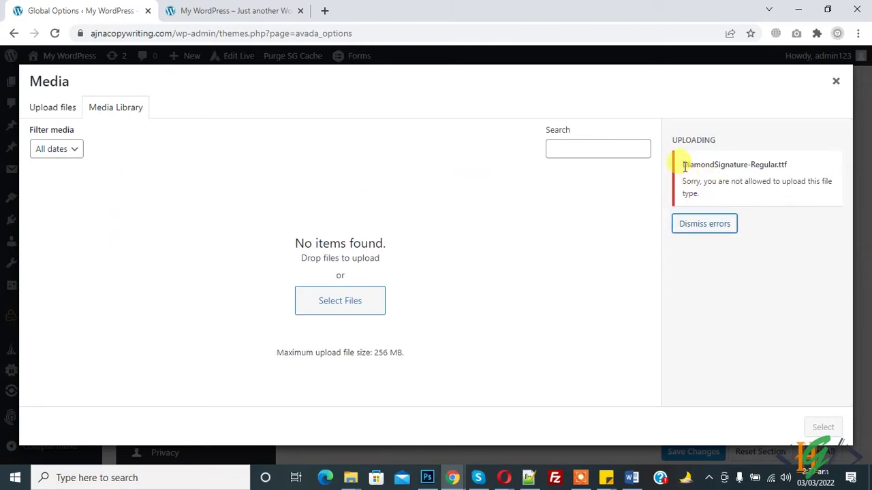
left_click_drag(684, 168, 783, 165)
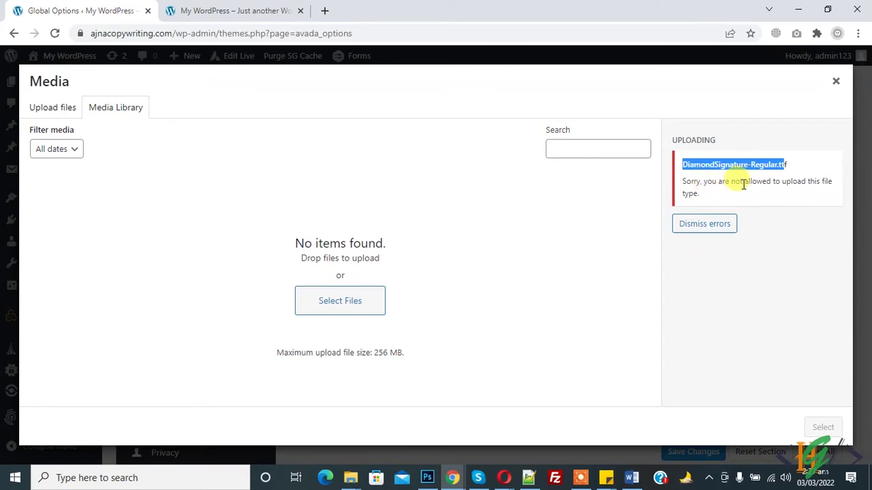
left_click(692, 182)
left_click_drag(692, 182, 703, 194)
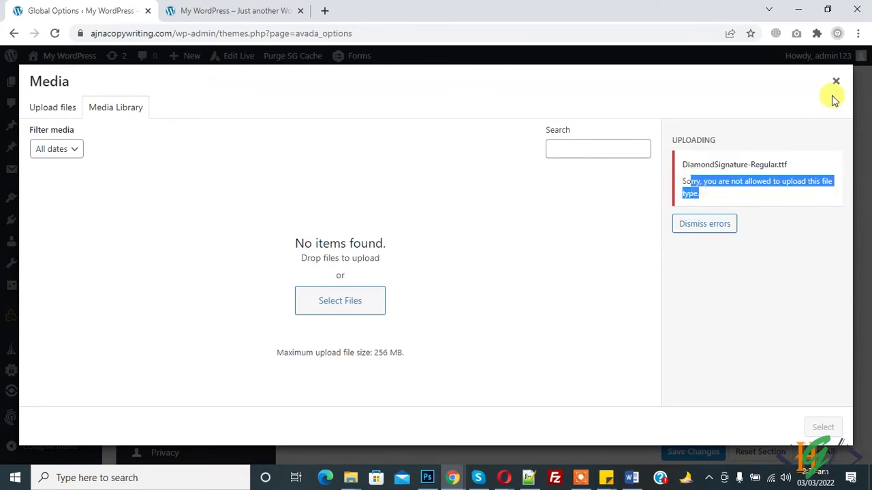
left_click(836, 84)
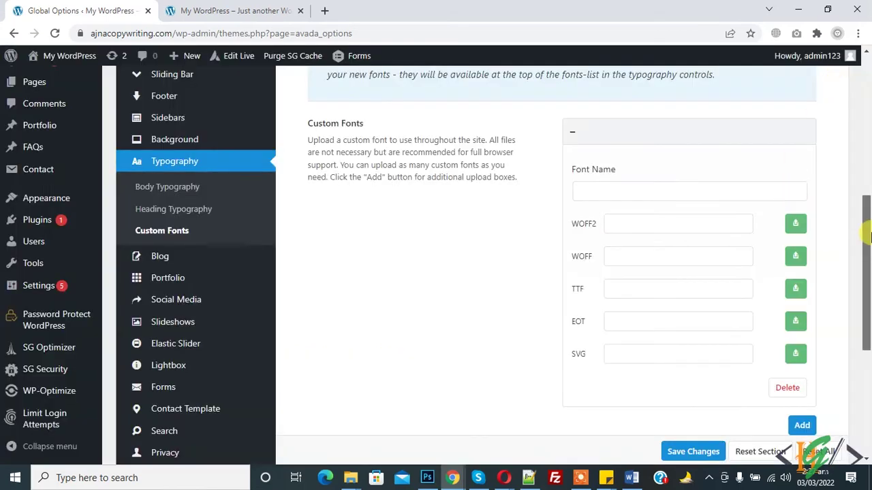
Open the page for adding plugins in a separate browser tab and search it for "file manager"
left_click_drag(869, 205, 869, 238)
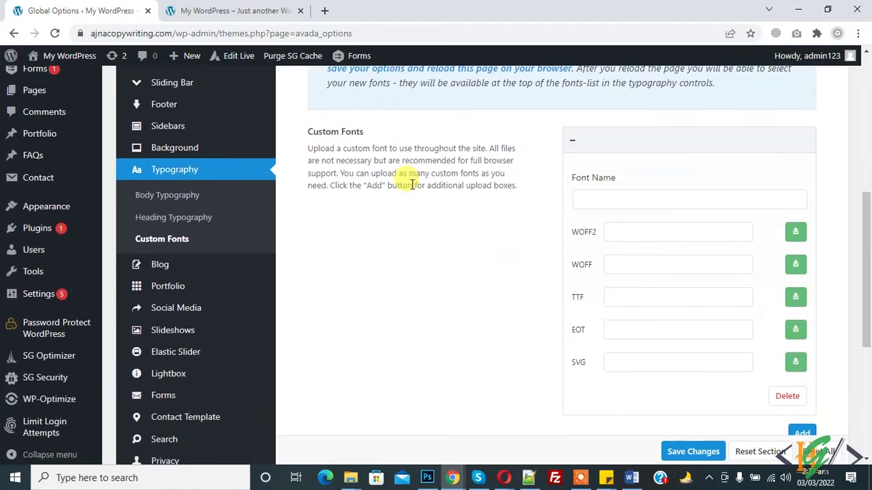
mouse_move(71, 232)
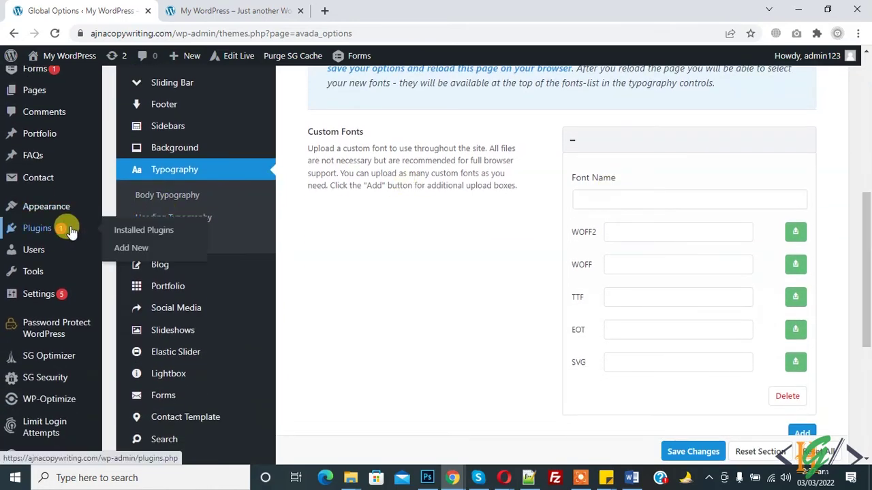
right_click(126, 248)
left_click(176, 256)
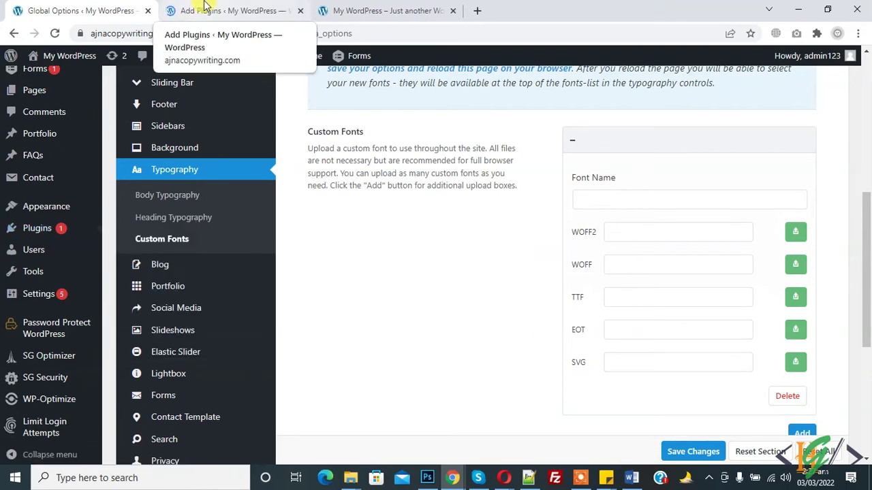
left_click(204, 8)
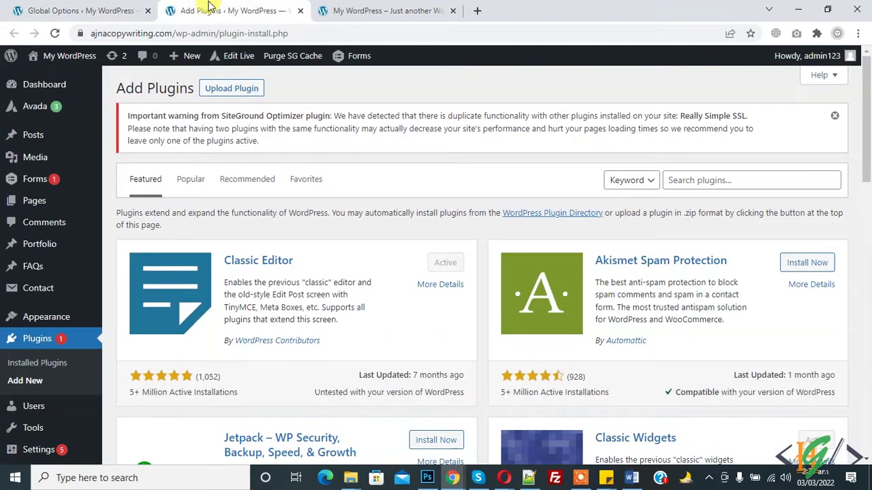
left_click(708, 178)
type("file ")
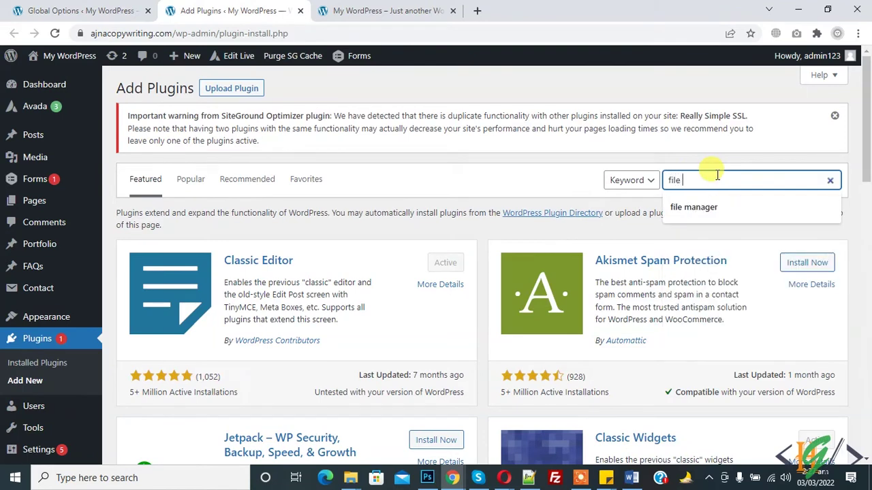
type("manager")
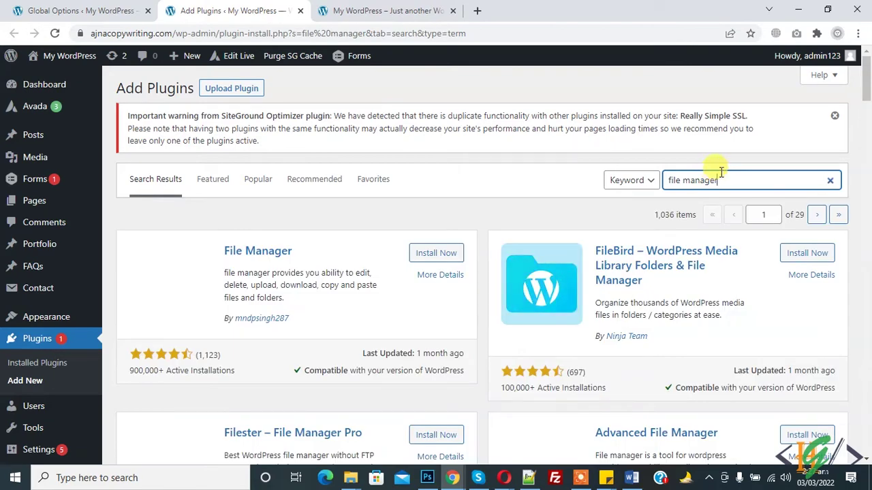
Install and activate the File Manager plugin by mndpsingh287
scroll(866, 102, "down", 2)
left_click(443, 157)
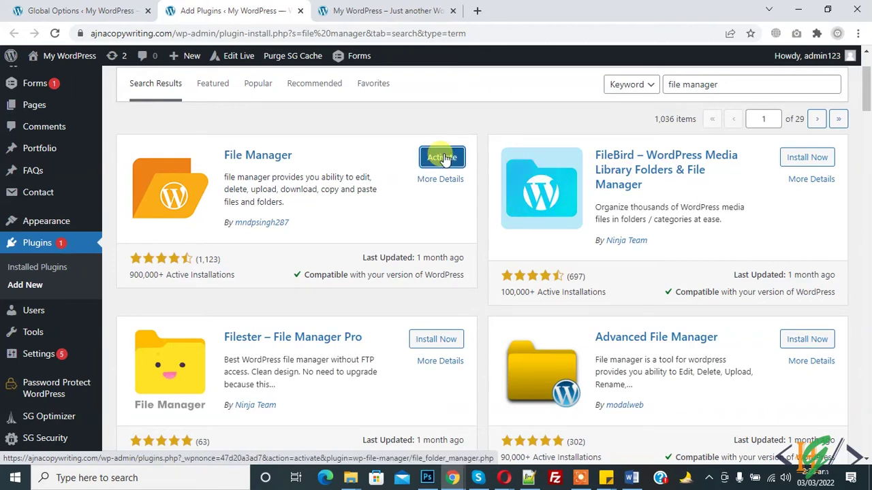
left_click(443, 157)
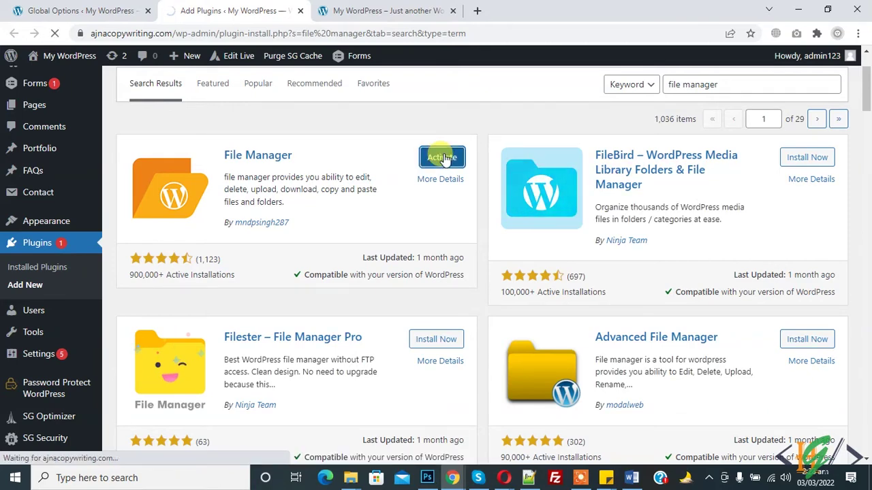
triple_click(166, 96)
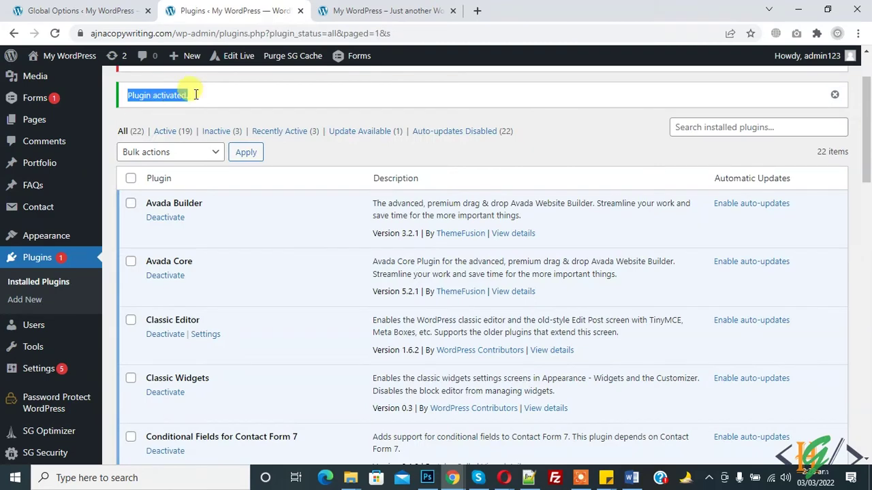
Open WP File Manager from the site admin and dismiss its welcome subscription form
left_click_drag(866, 146, 868, 191)
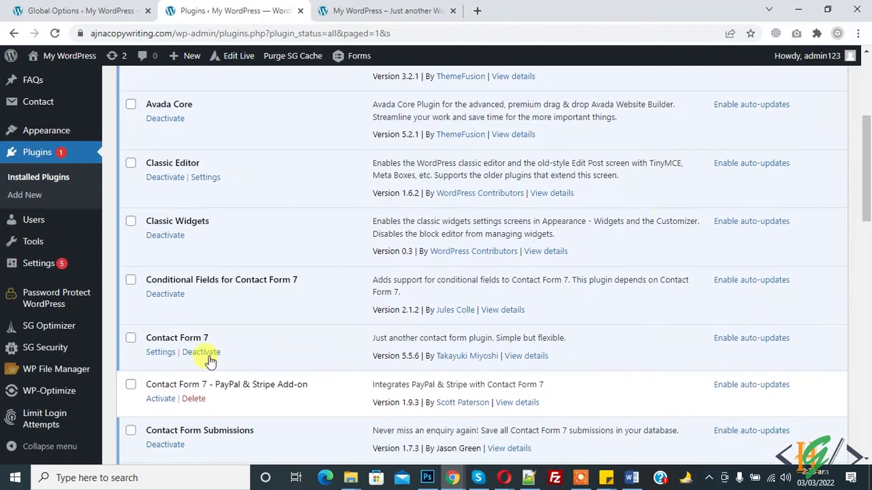
left_click(61, 371)
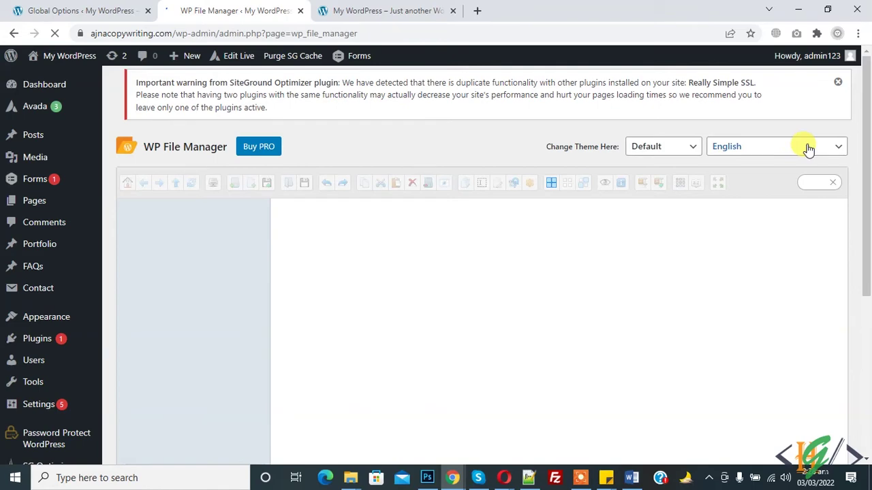
mouse_move(867, 160)
left_mouse_down()
mouse_move(865, 188)
mouse_move(868, 177)
left_mouse_up()
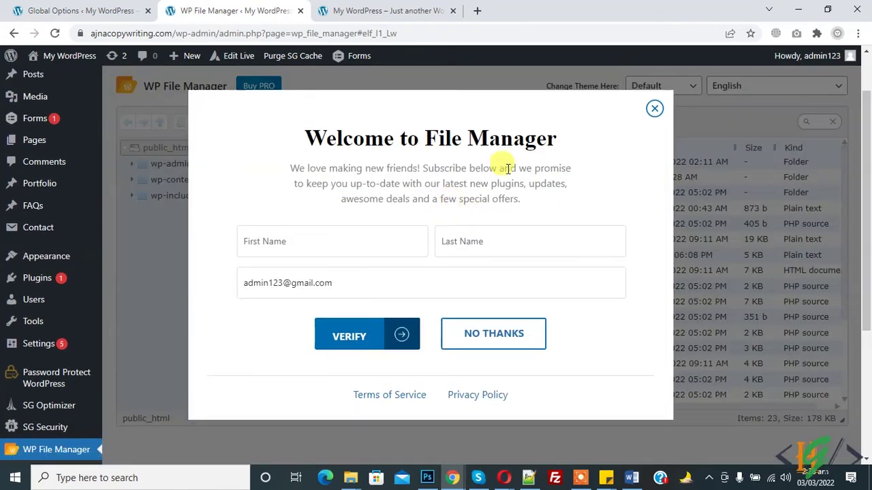
left_click(655, 110)
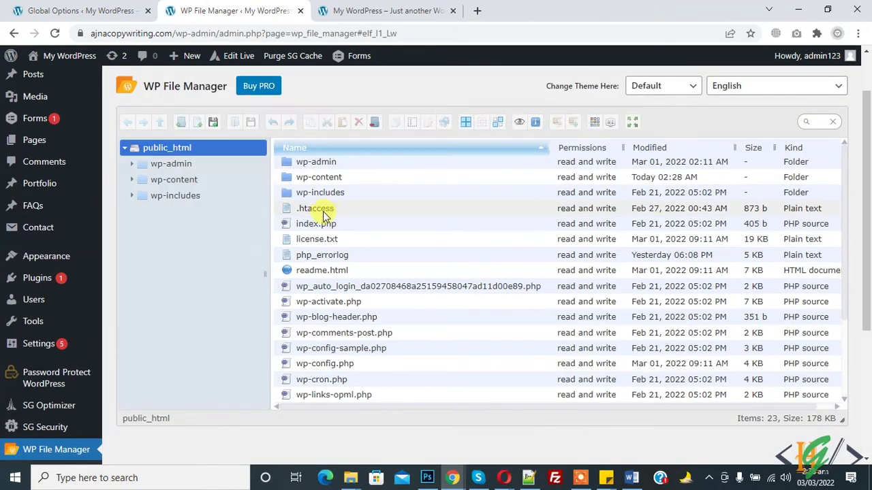
Open the Avada theme folder at wp-content/themes/Avada in the file manager
left_click(287, 179)
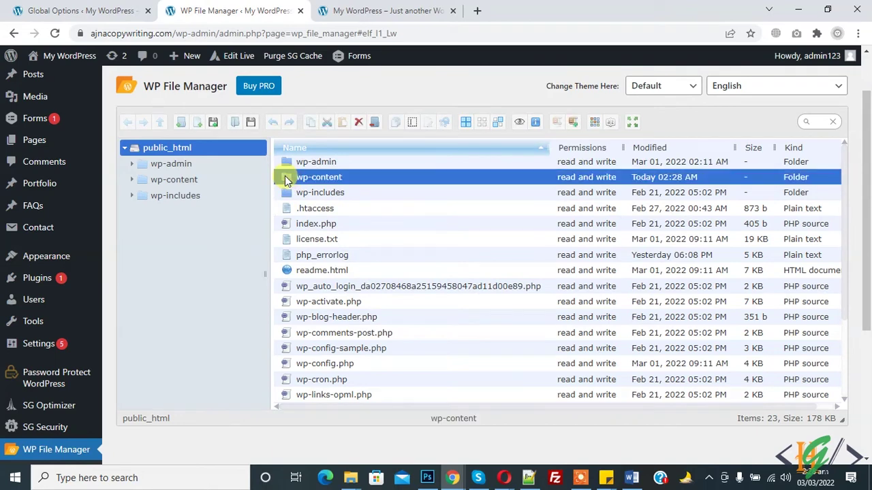
double_click(286, 179)
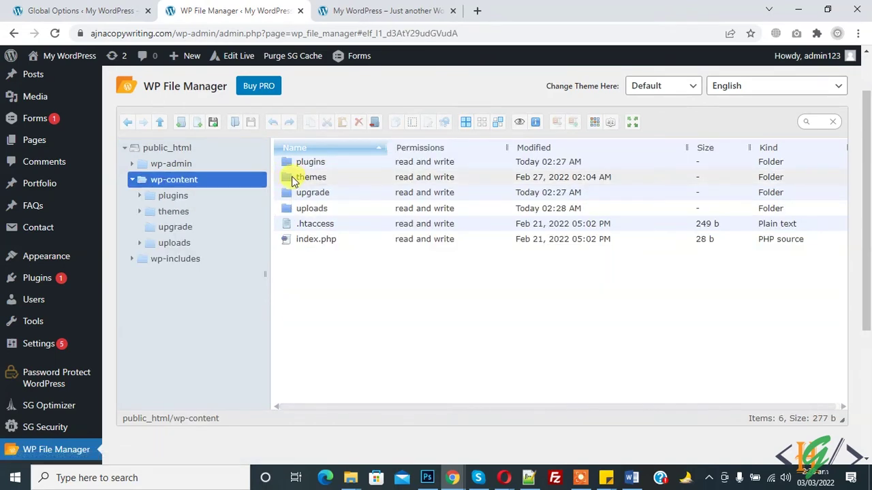
left_click(295, 181)
double_click(293, 178)
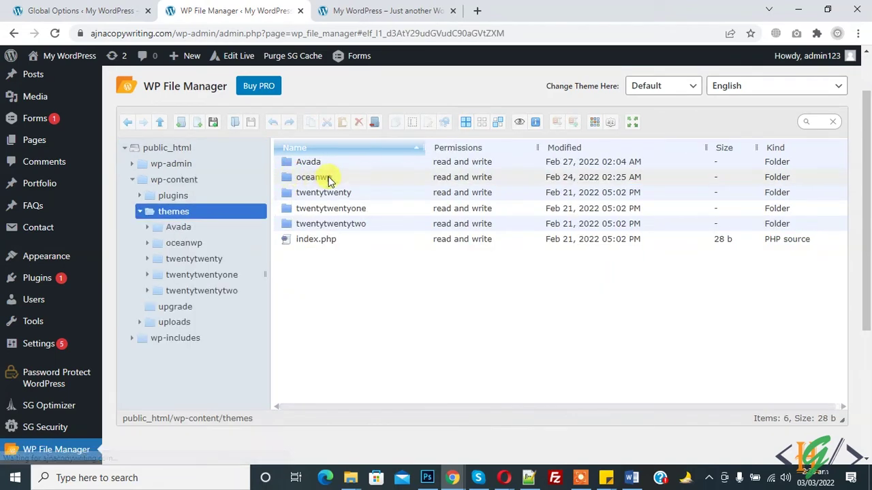
left_click(292, 163)
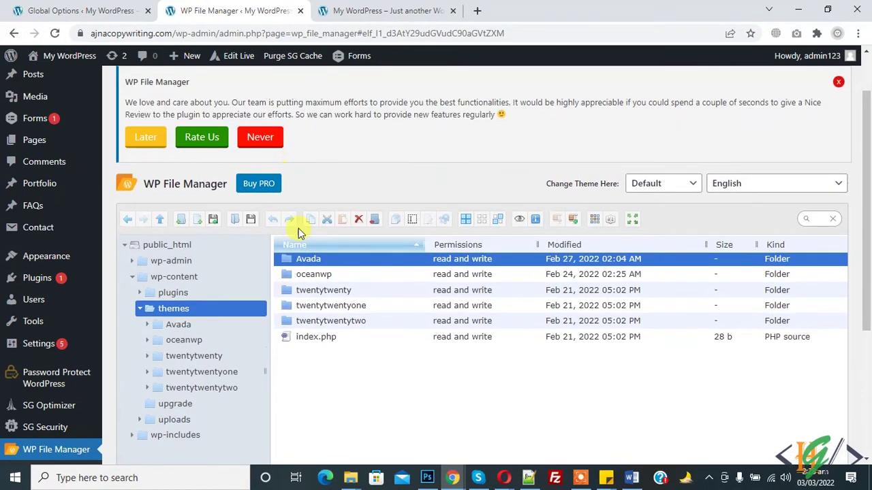
double_click(286, 260)
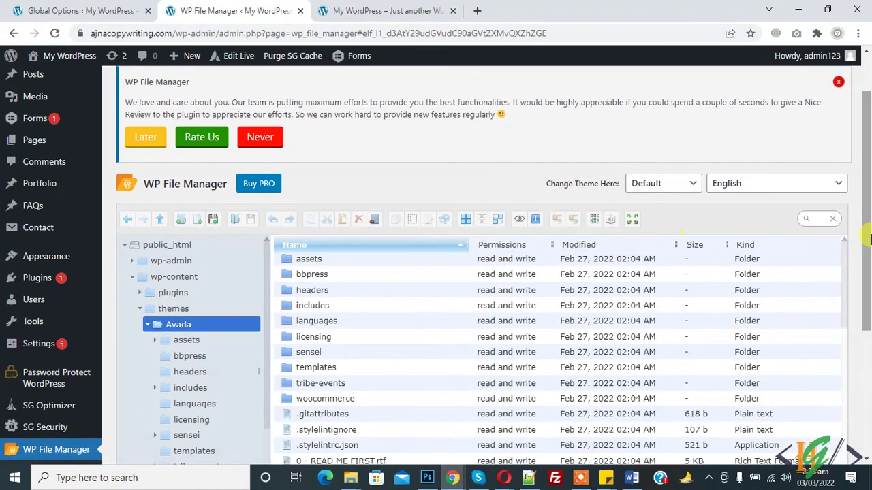
Open the Avada theme's functions.php file in the code editor
left_click_drag(868, 223, 870, 289)
scroll(850, 234, "down", 3)
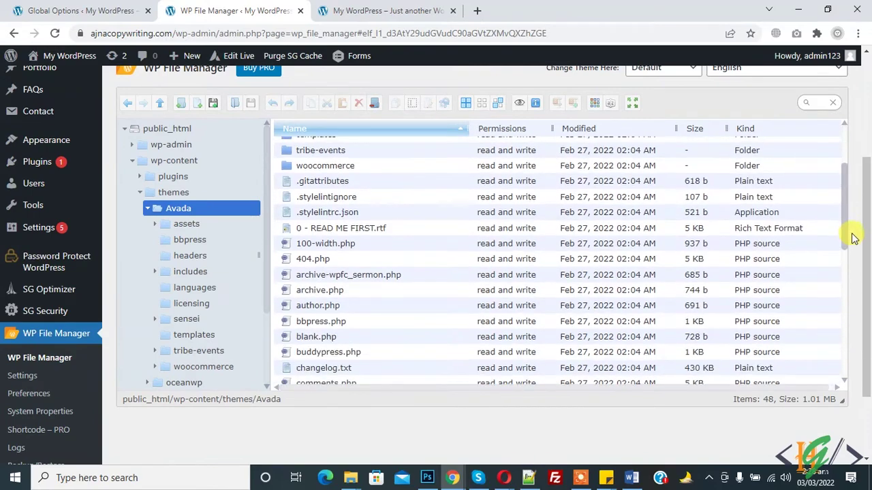
scroll(857, 258, "down", 3)
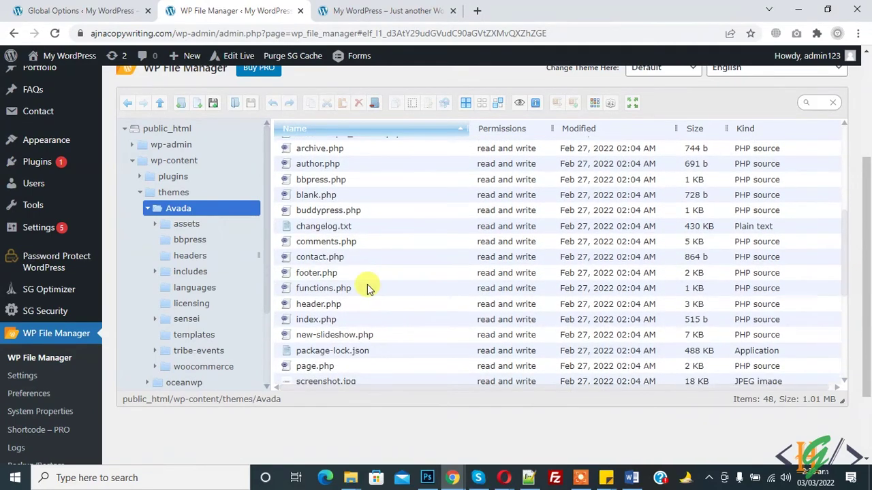
left_click(309, 289)
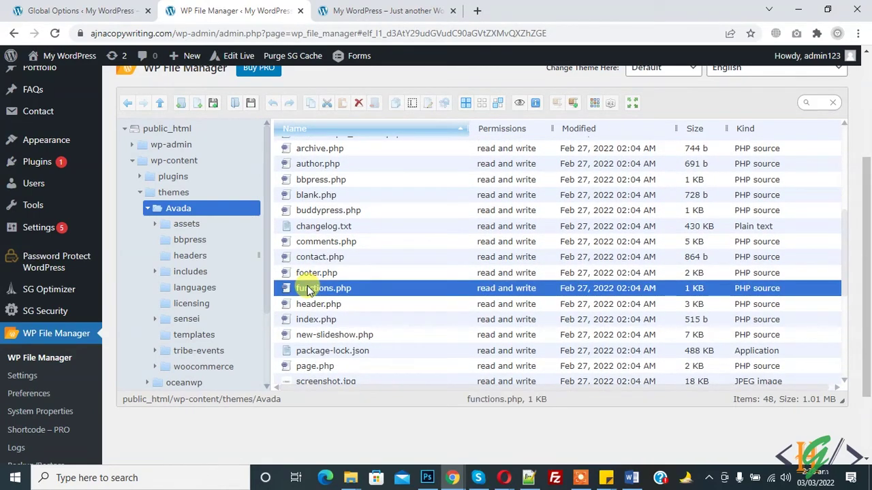
right_click(308, 286)
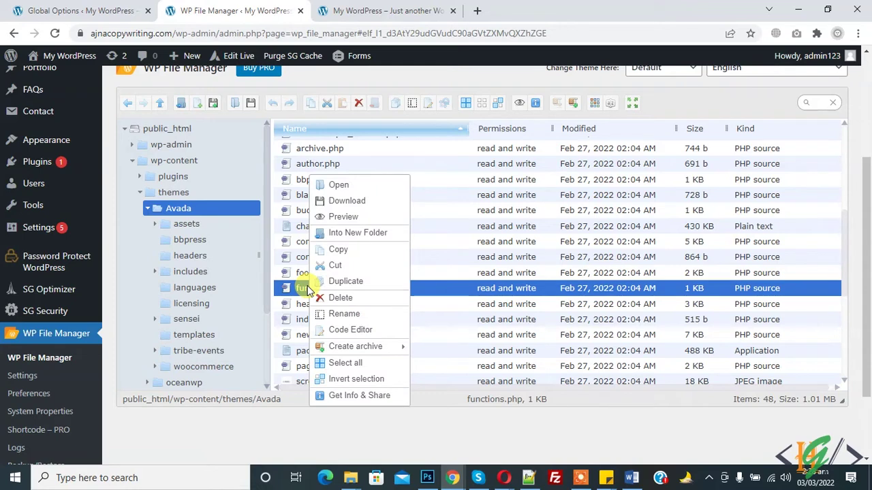
left_click(362, 332)
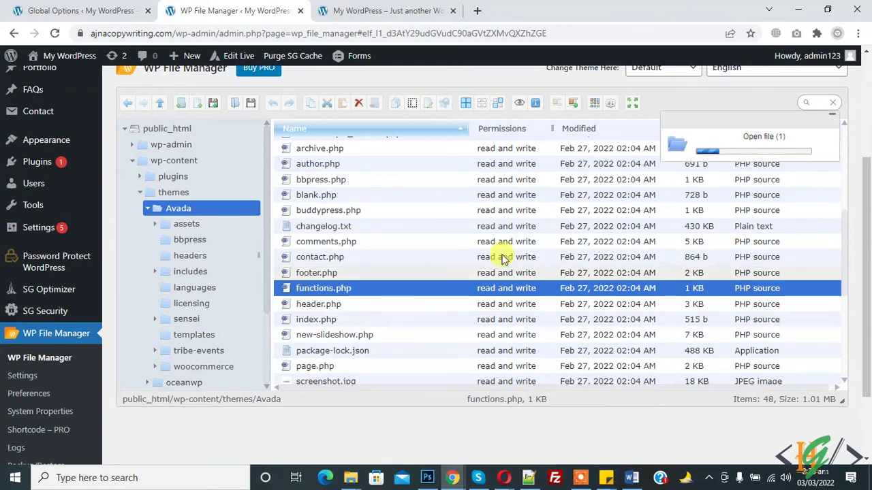
Add the line define('ALLOW_UNFILTERED_UPLOADS', true); above the "Bootstrap the theme" comment in functions.php, then save and close the file
left_click_drag(690, 156, 691, 305)
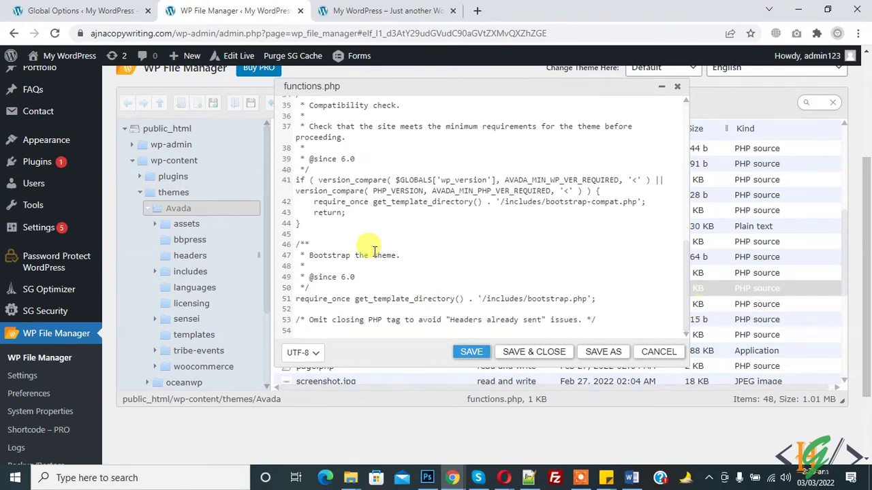
left_click(333, 230)
key("Return")
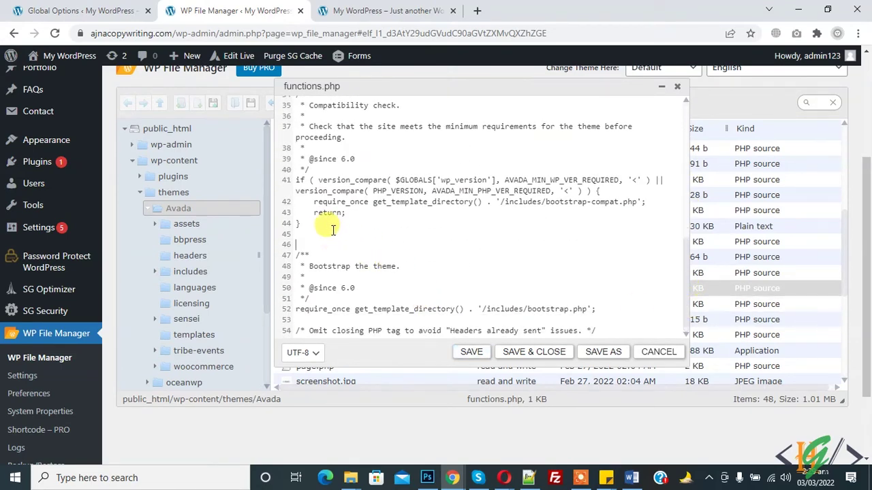
type("define('ALLOW_UNFILTERED_UPLOADS', true);")
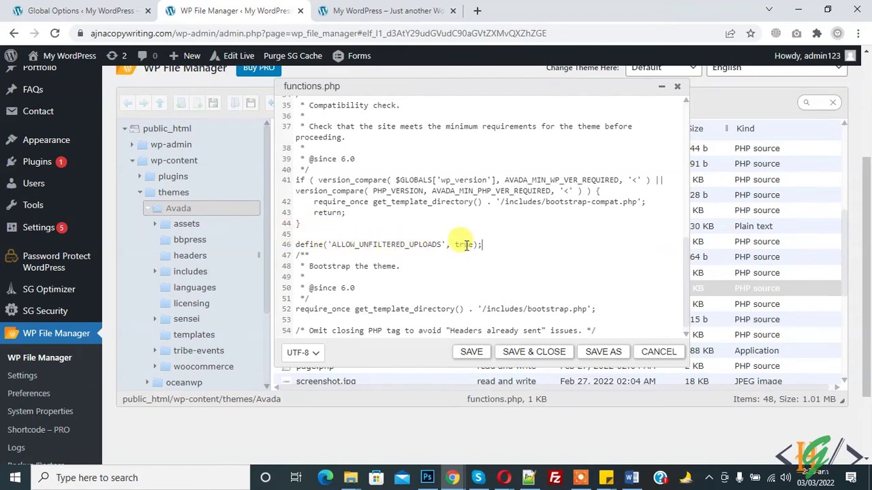
left_click_drag(495, 246, 285, 251)
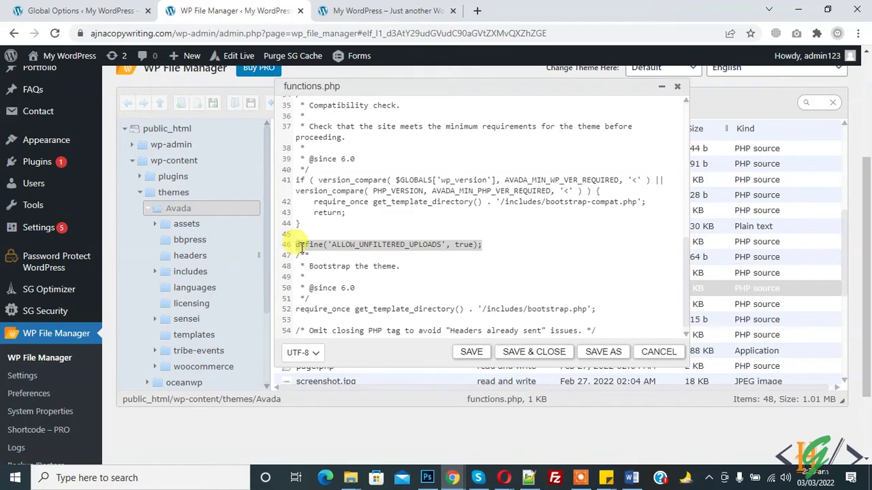
left_click(530, 354)
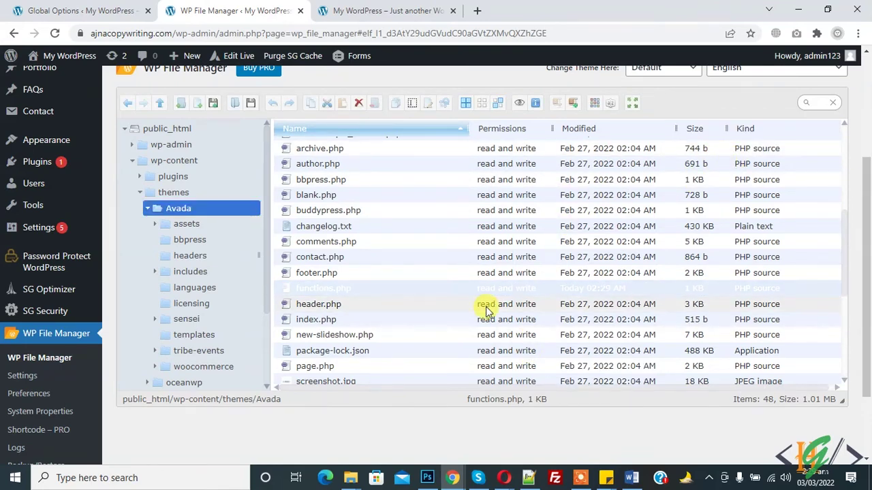
left_click(453, 296)
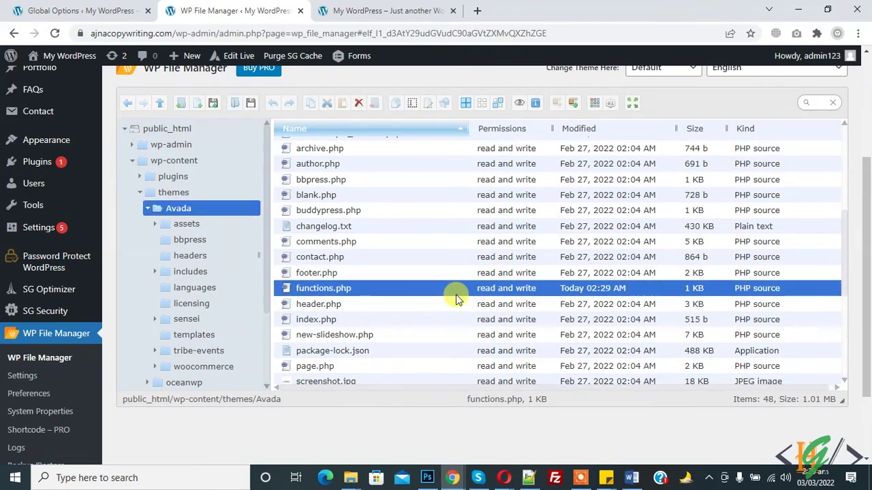
Reload Avada's Global Options page and upload DiamondSignature-Regular.ttf as the custom font's TTF file
left_click(98, 9)
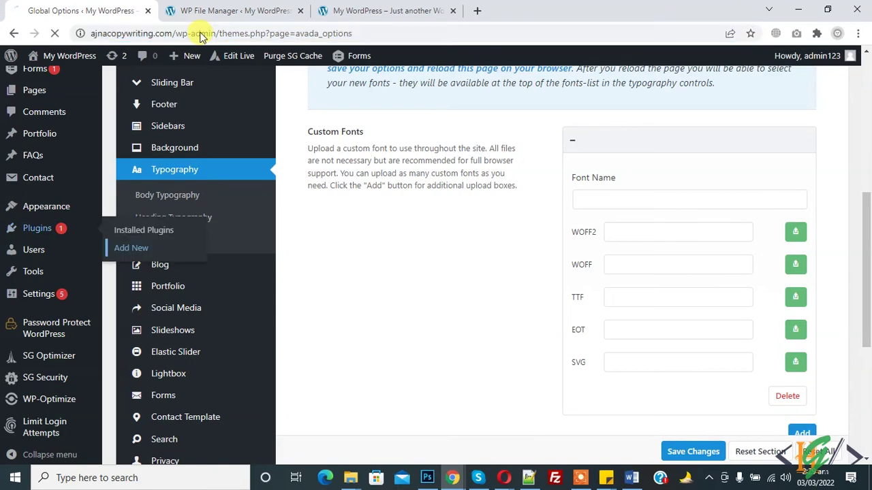
key("F5")
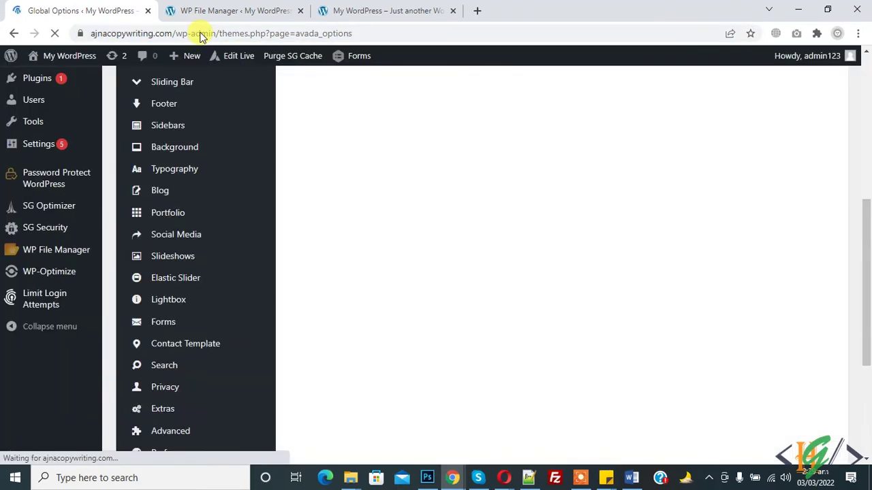
mouse_move(869, 254)
left_mouse_down()
mouse_move(869, 242)
mouse_move(868, 268)
left_mouse_up()
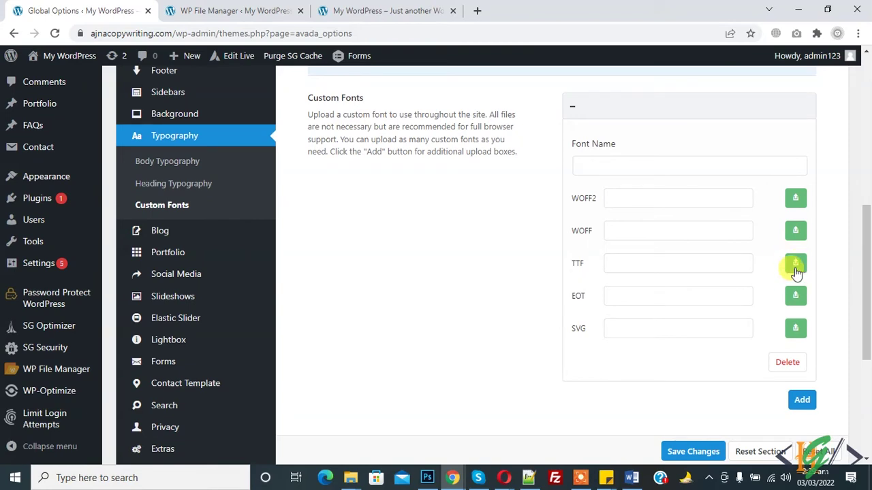
left_click(796, 266)
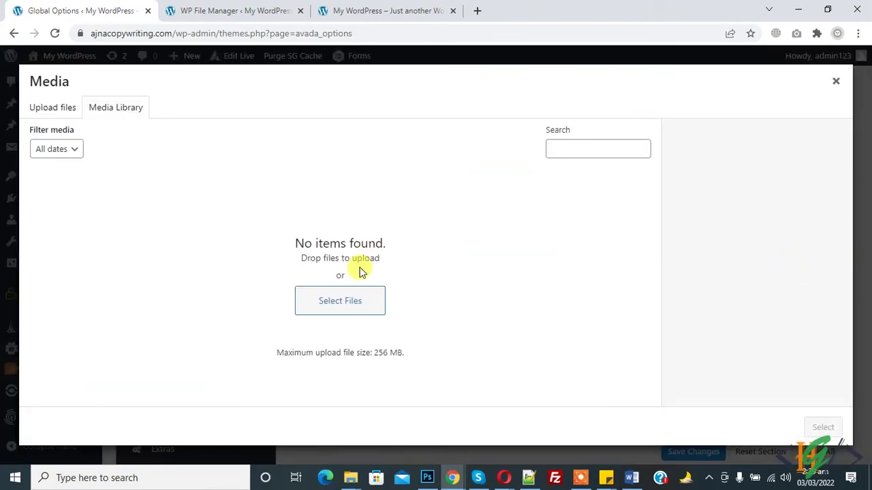
left_click(361, 298)
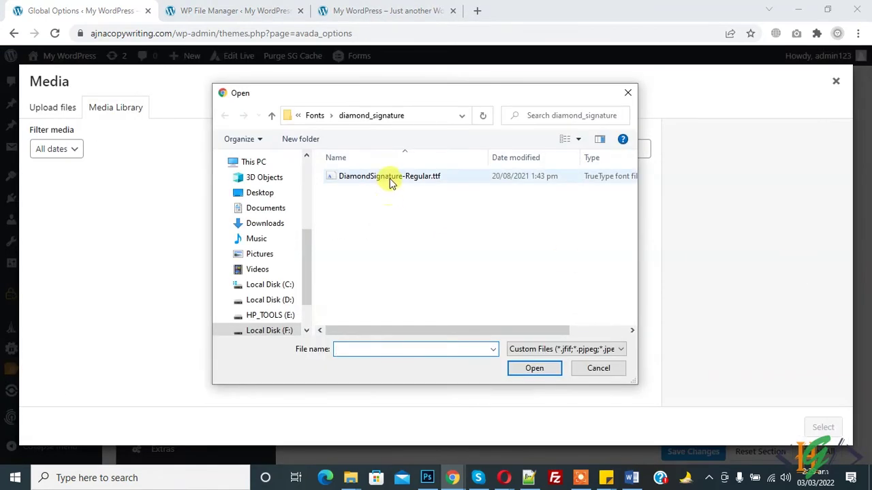
double_click(391, 178)
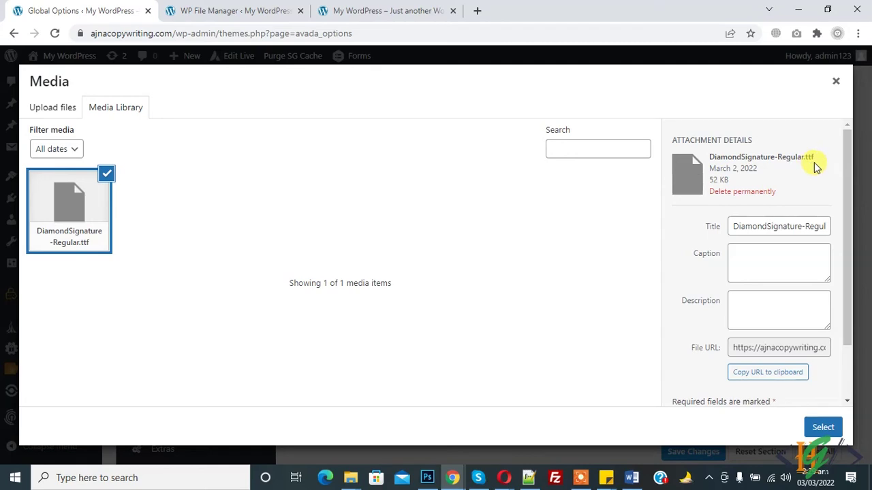
left_click(825, 428)
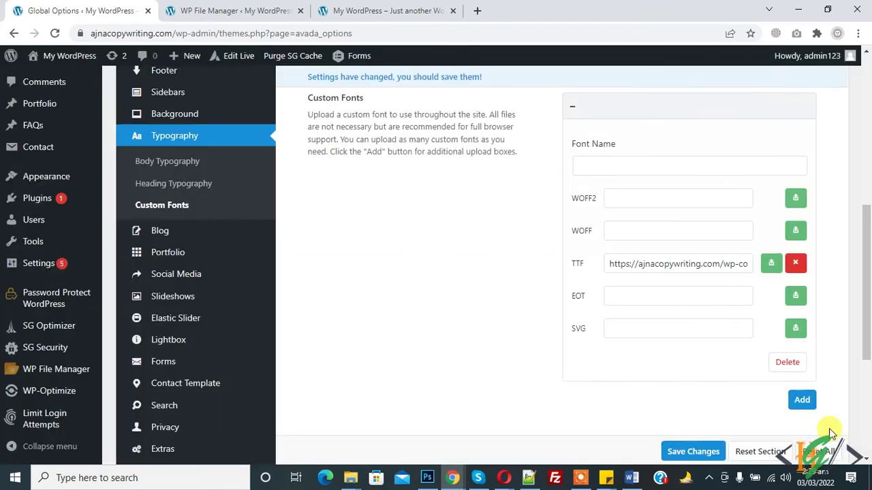
Name the custom font "Custom Font Signature" and save the theme options
left_click(632, 167)
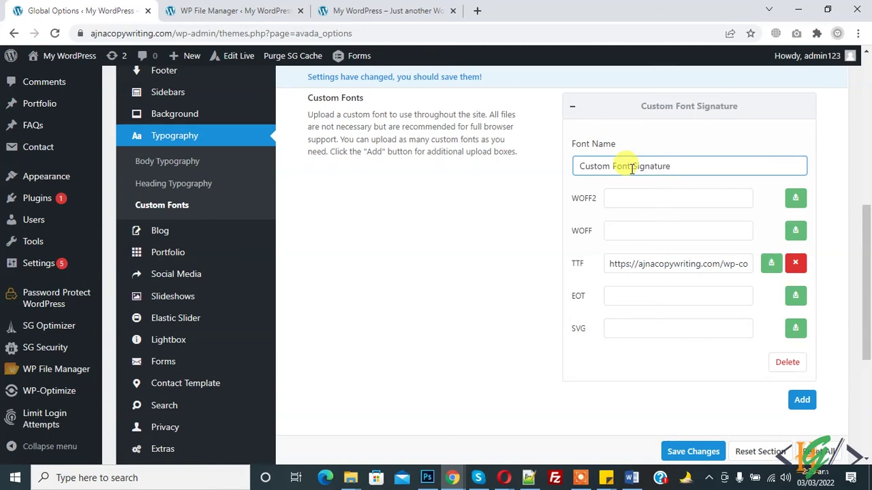
left_click(705, 447)
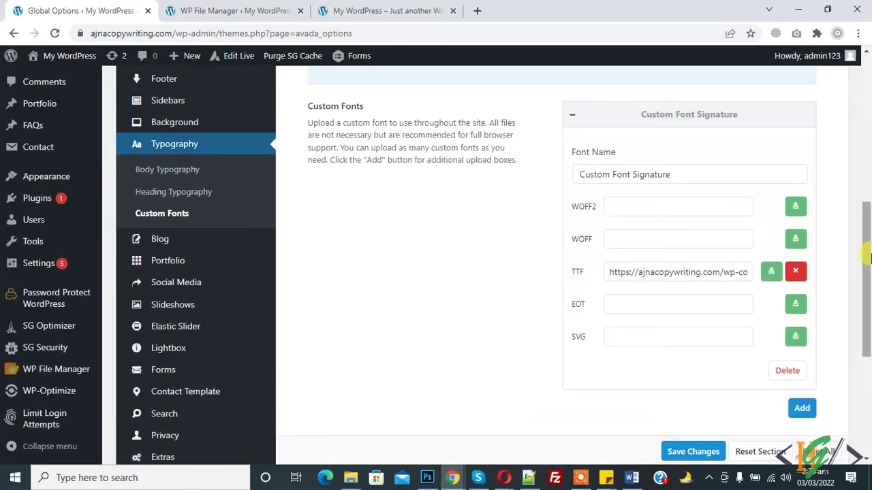
Set the Body Typography font family to Custom Font Signature and save the changes
scroll(864, 253, "up", 1)
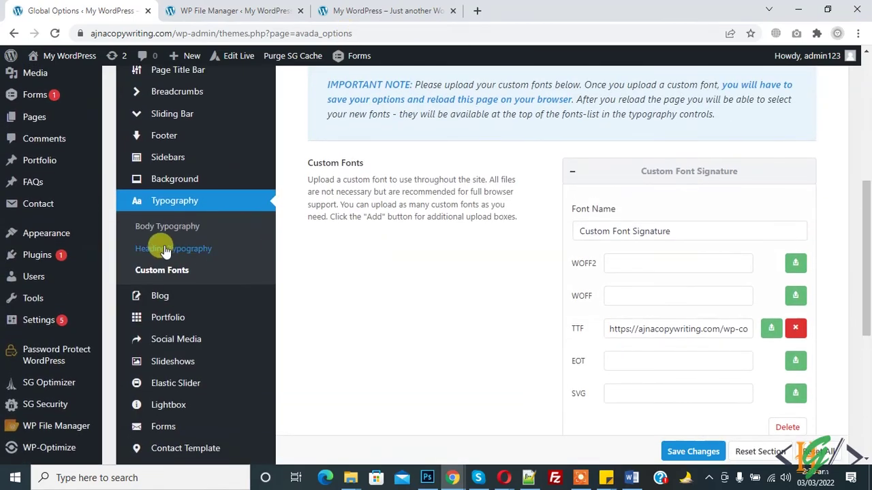
left_click(152, 227)
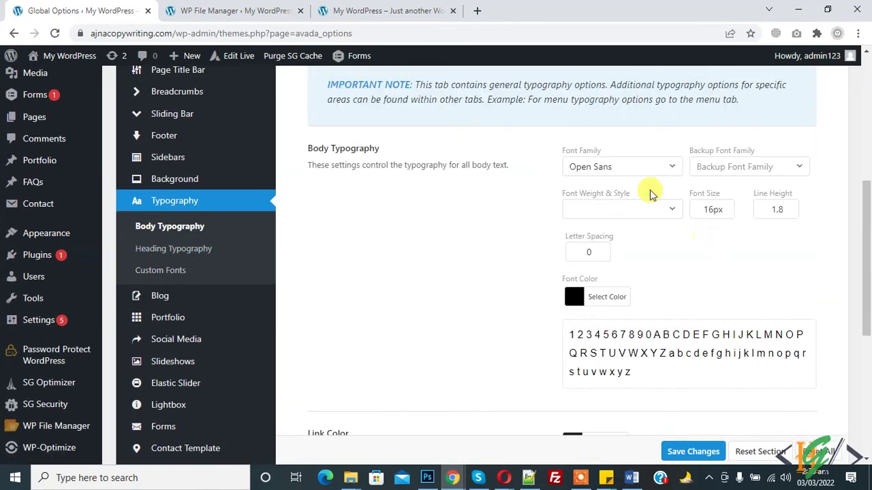
left_click(619, 167)
type("custom")
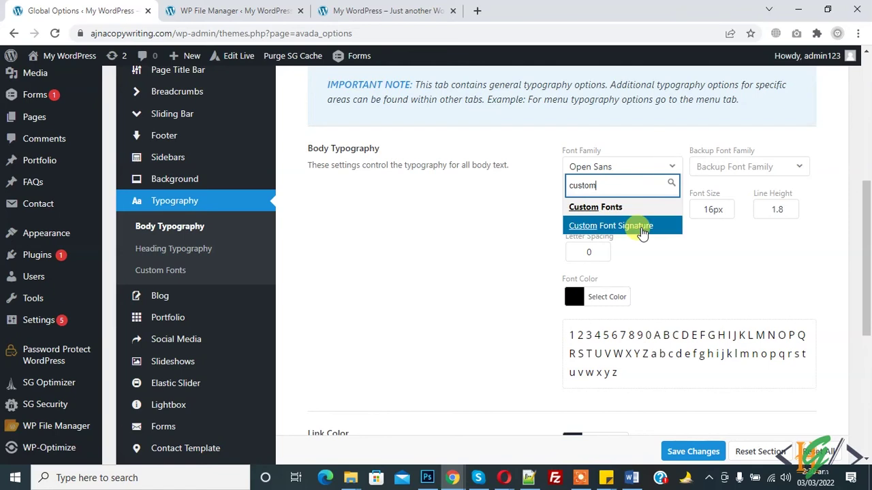
left_click(642, 226)
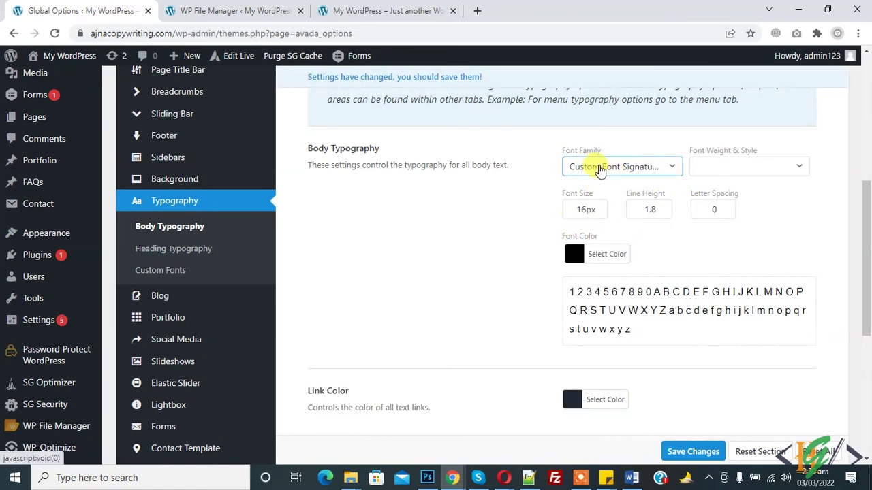
left_click(692, 452)
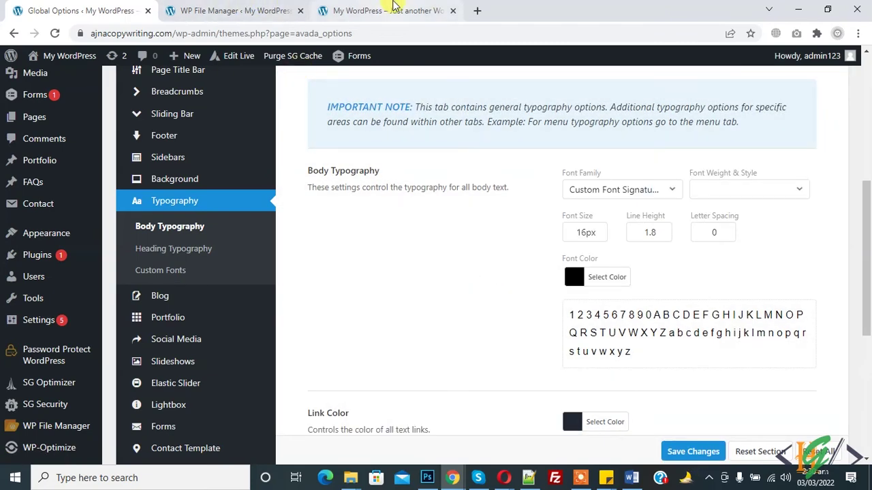
Reload the site's home page and check the body text's font
left_click(394, 10)
key("F5")
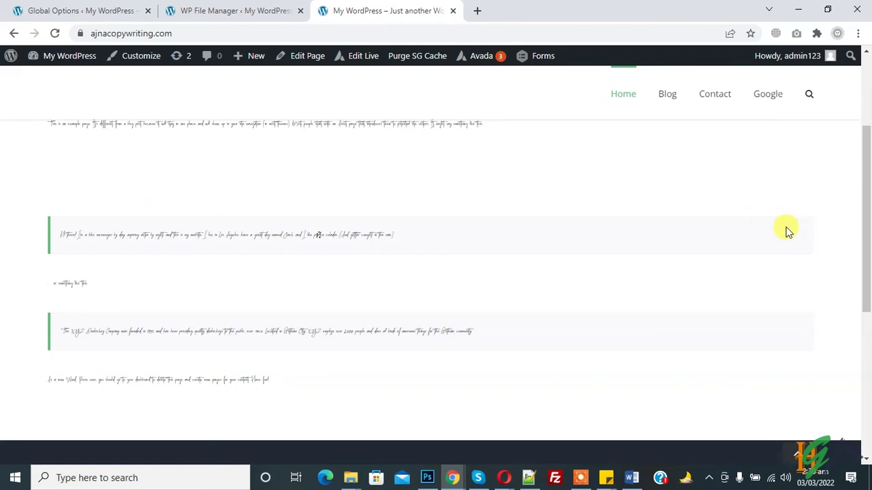
scroll(865, 185, "up", 2)
left_click_drag(868, 183, 869, 185)
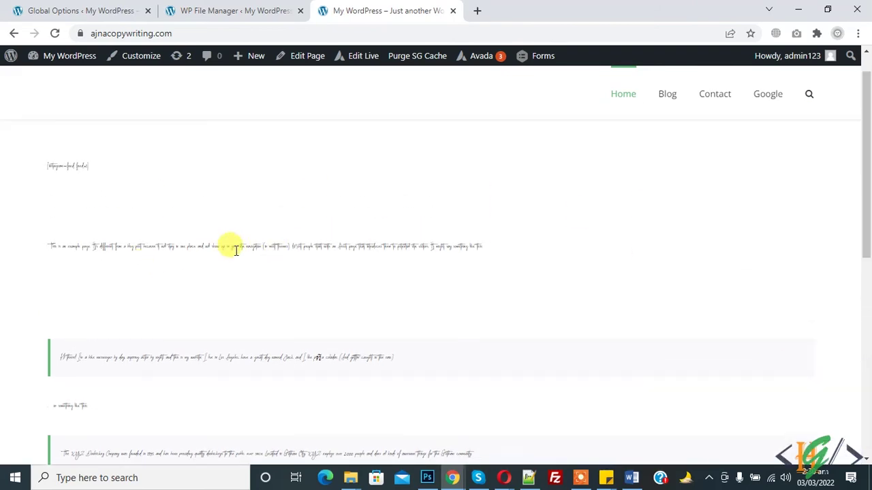
Set the Body Typography font size to 30px in Avada's Global Options and save the changes
left_click(74, 10)
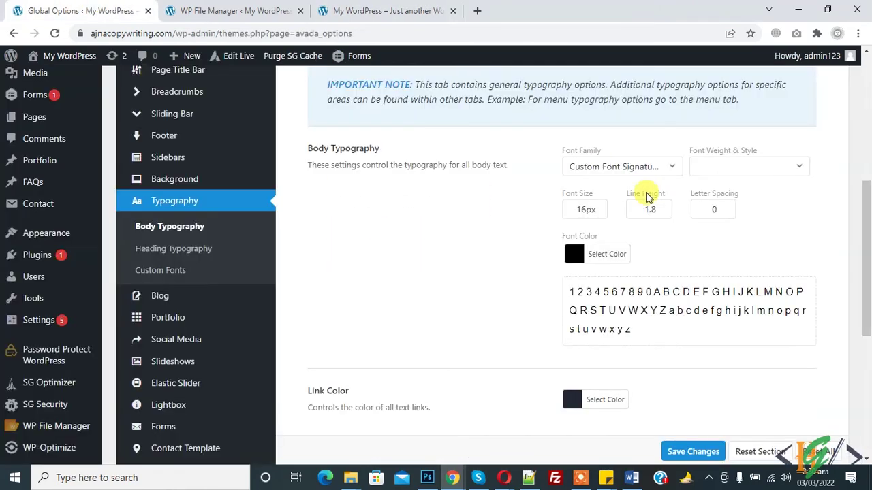
left_click(585, 209)
left_click_drag(587, 211, 555, 215)
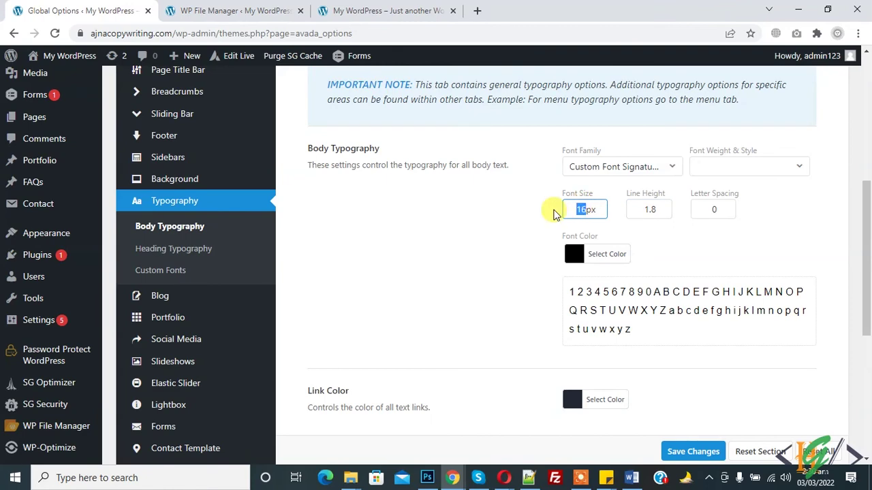
type("30")
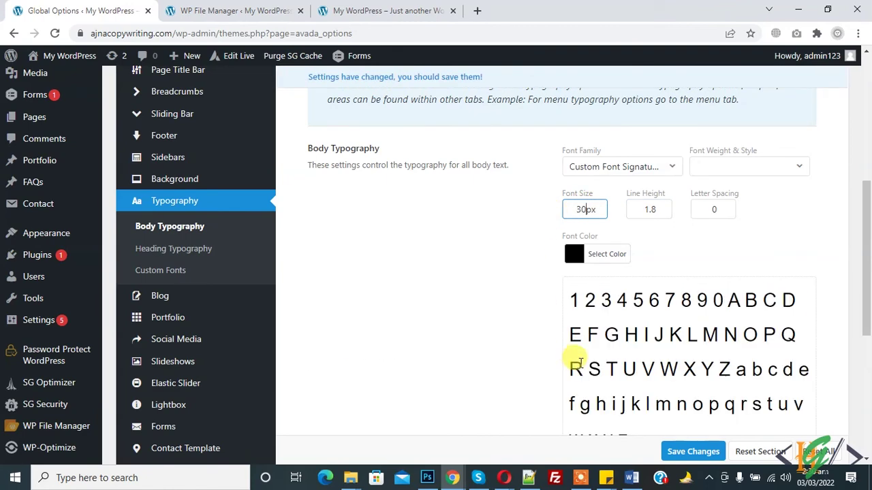
left_click(692, 452)
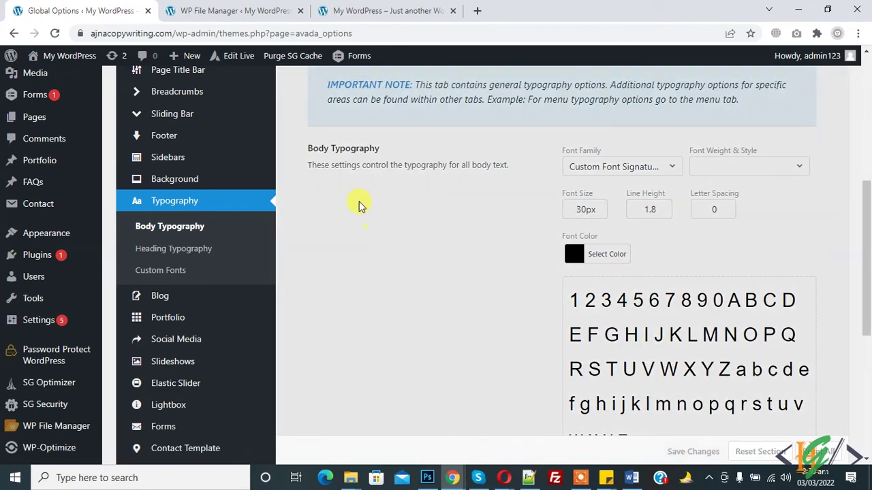
Reload the home page again and examine the size and font of its paragraphs
left_click(371, 8)
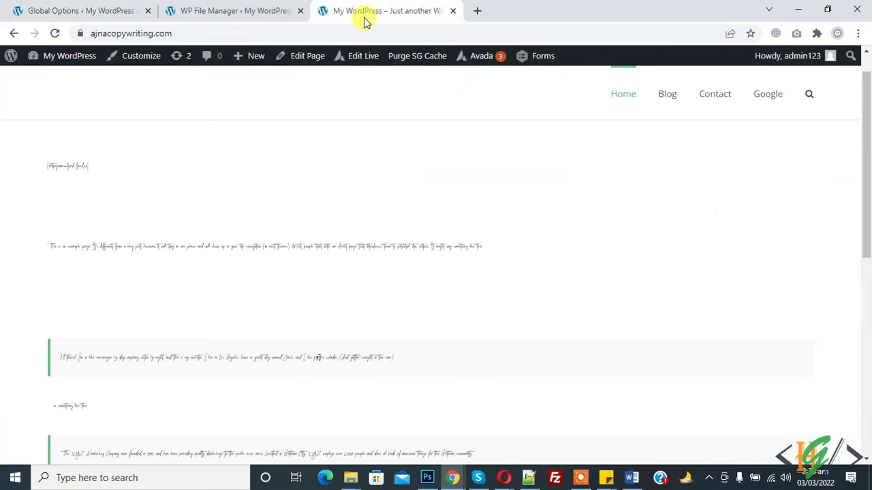
key("F5")
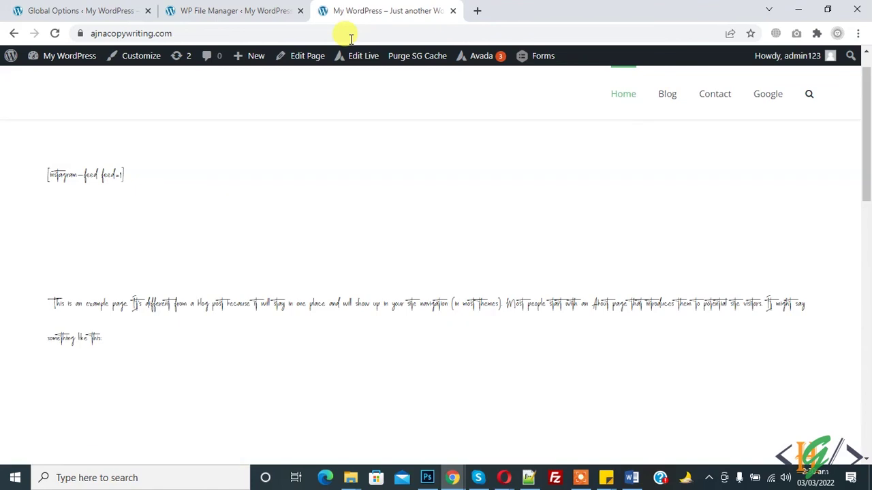
left_click_drag(40, 176, 132, 173)
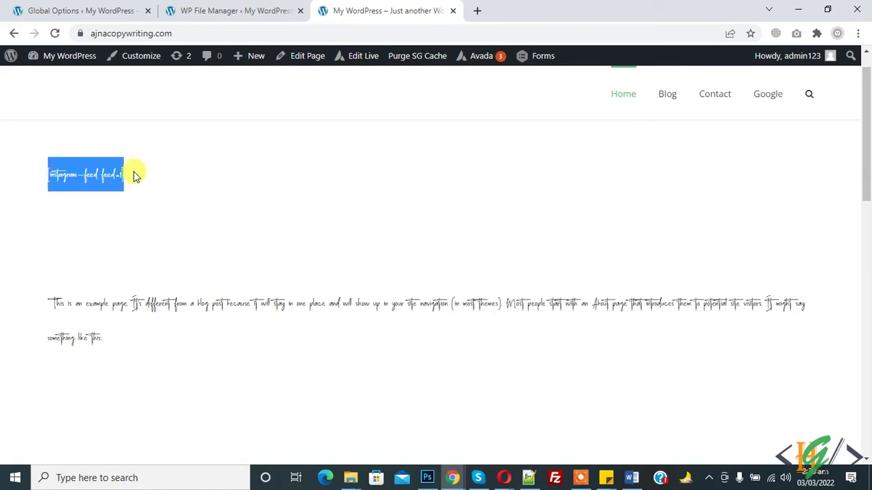
left_click_drag(45, 293, 125, 334)
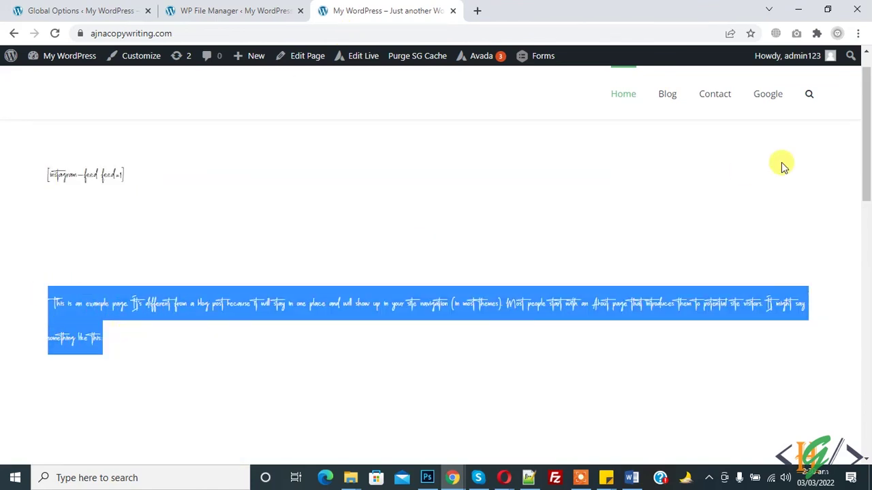
left_click_drag(866, 164, 869, 222)
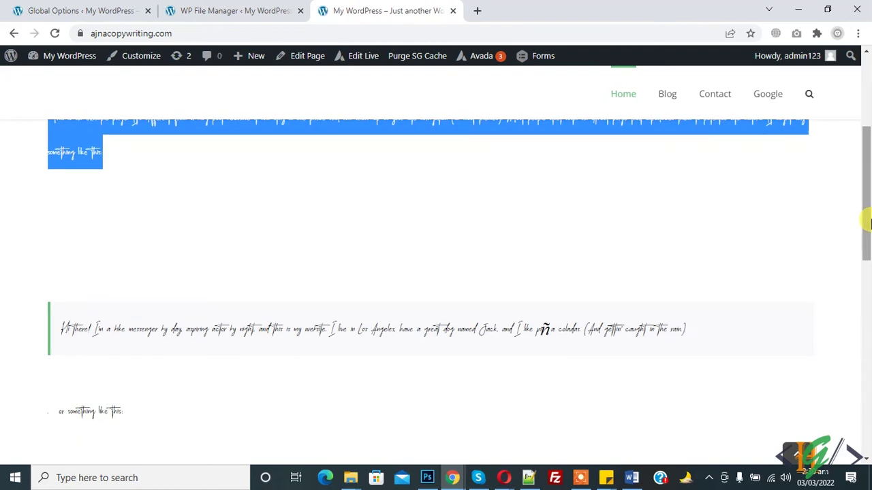